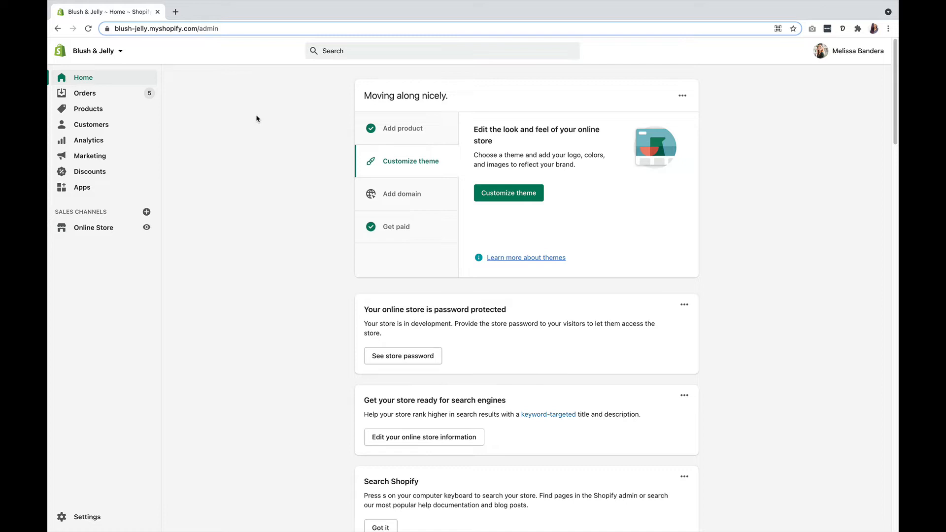
Start a new discount code in the store's discounts and name it JELLY15.
click(95, 174)
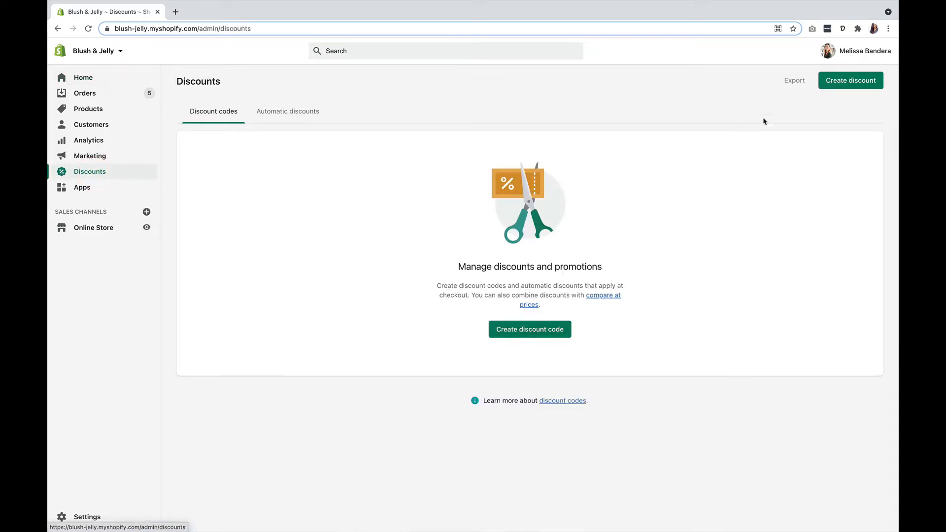
click(830, 89)
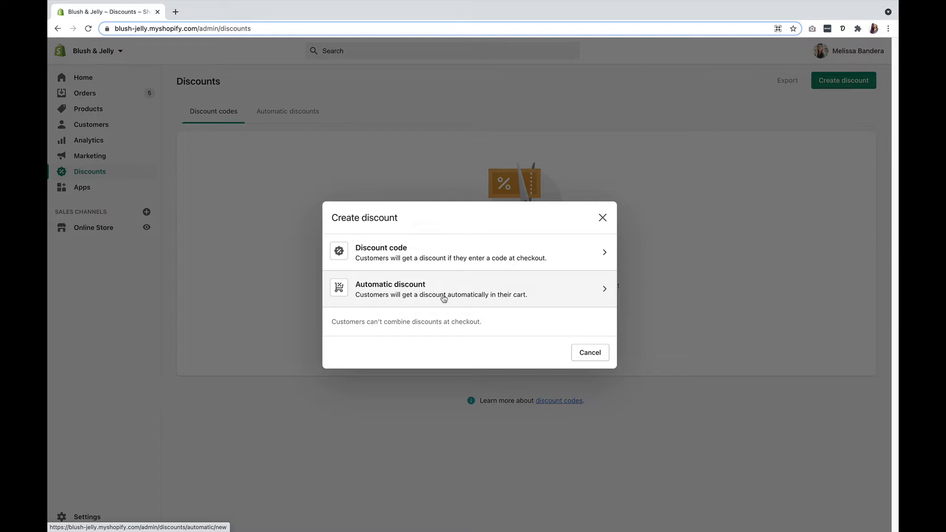
click(419, 249)
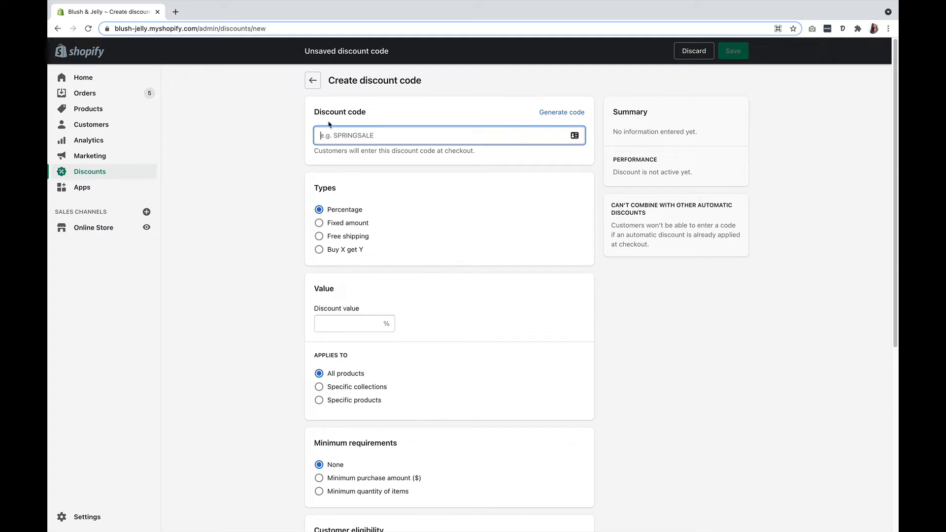
click(341, 135)
text(JEL)
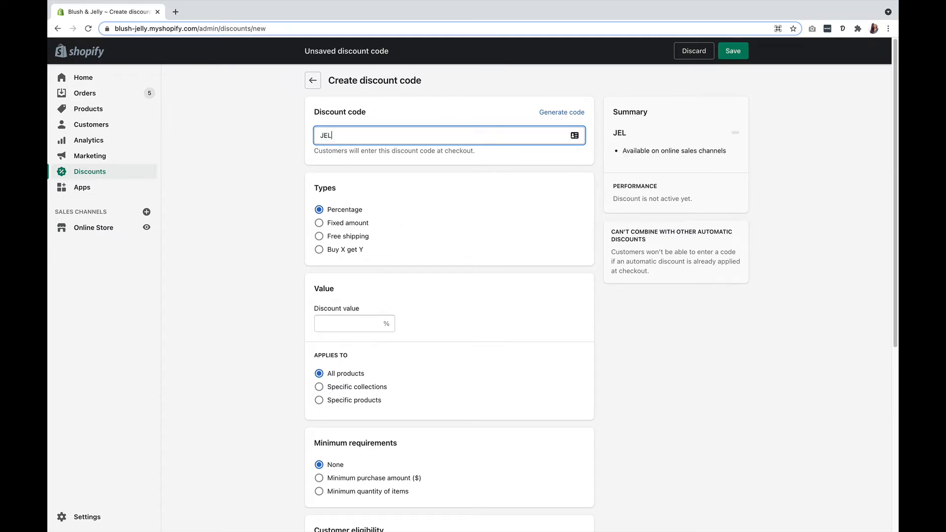
text(LY15)
Set the discount value of the percentage discount to 15%.
scroll(291, 226, down, 3)
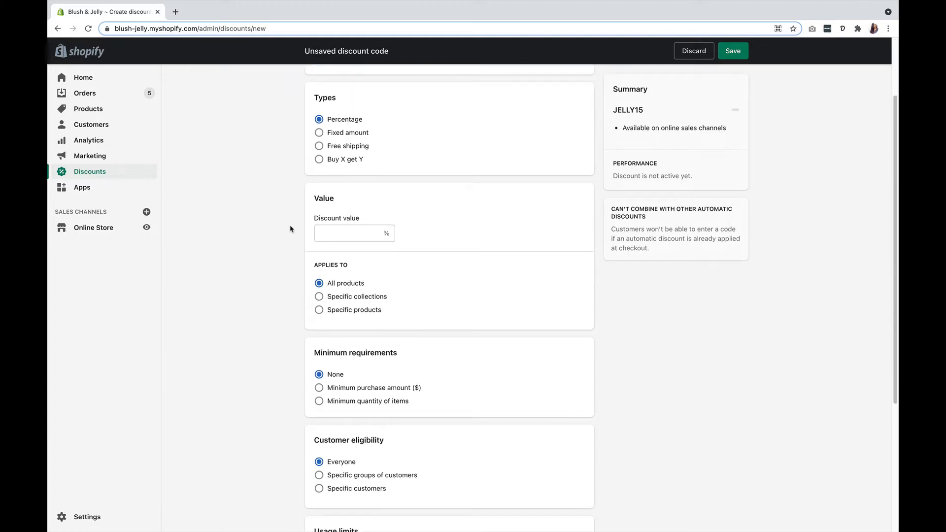
click(319, 234)
text(15)
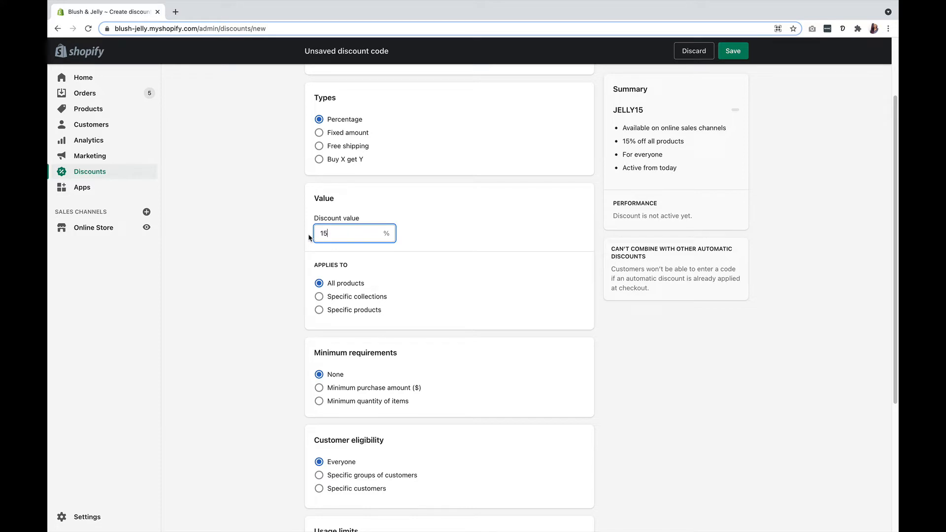
Limit the discount to specific collections and add the Dresses collection.
scroll(309, 237, down, 1)
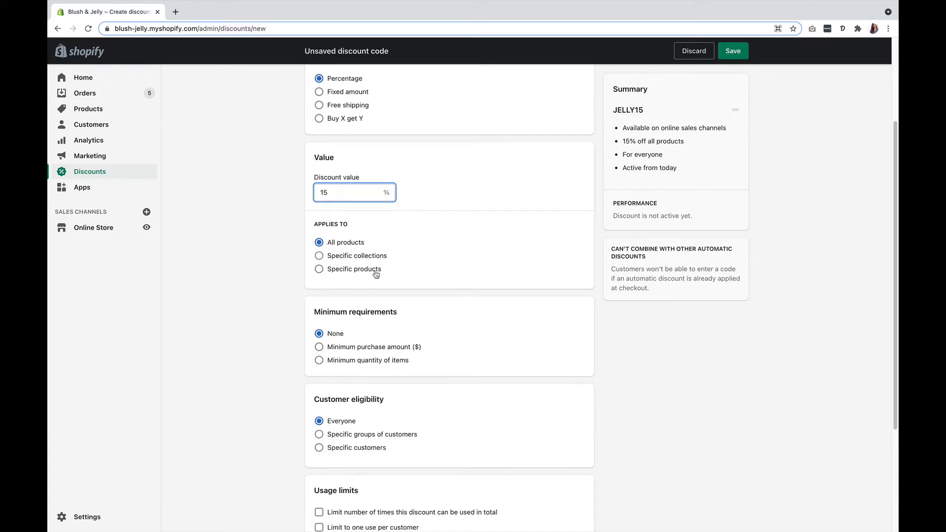
click(319, 255)
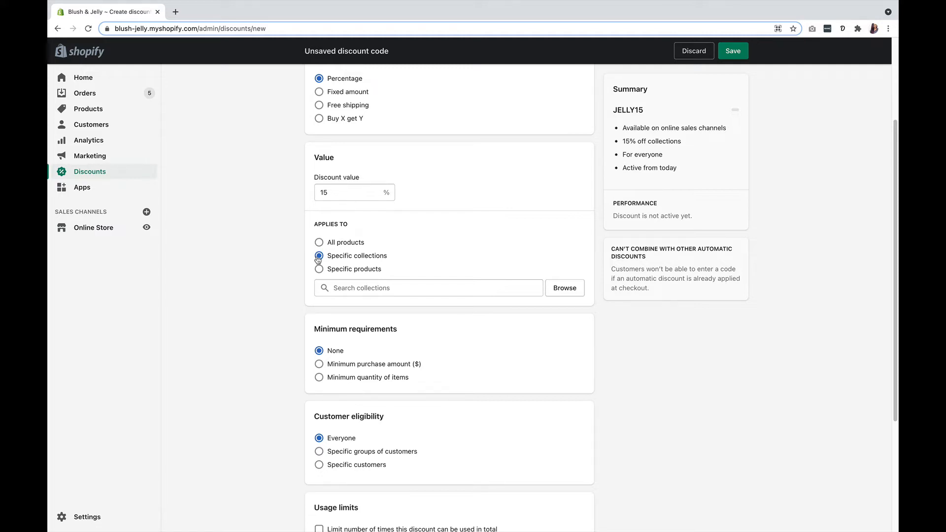
click(355, 290)
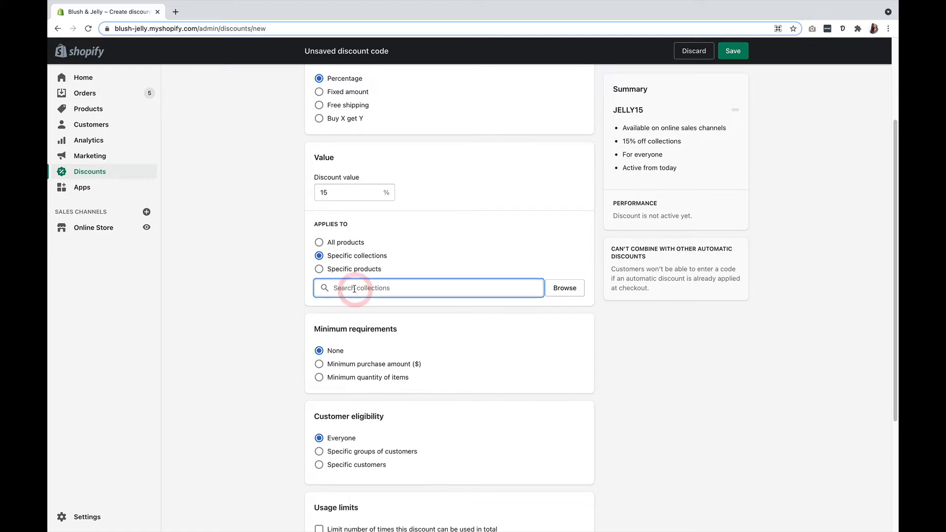
text(DRE)
click(335, 302)
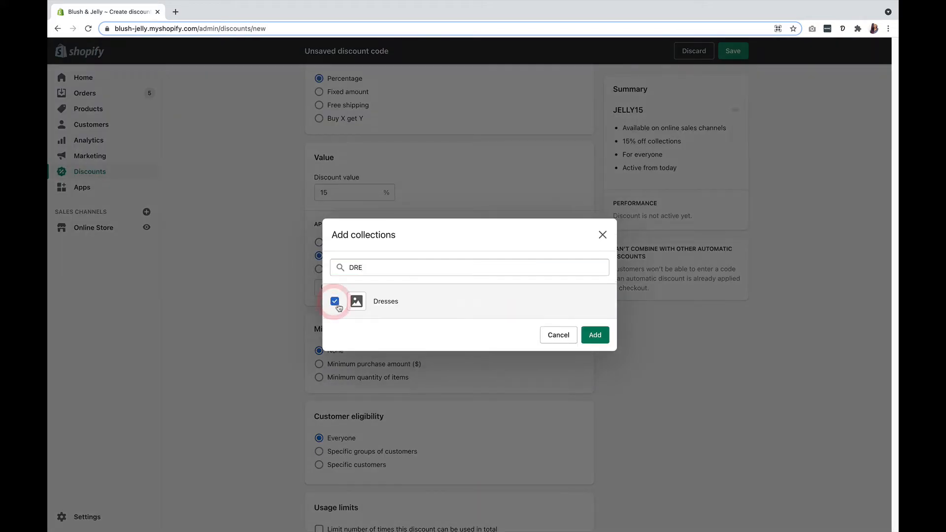
click(595, 334)
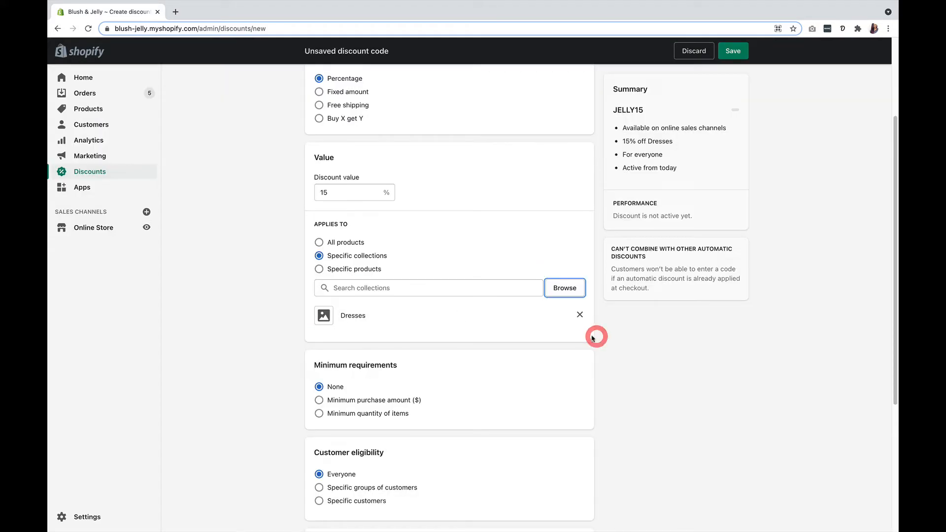
Try applying the discount to specific products, and set it back to all products.
click(319, 269)
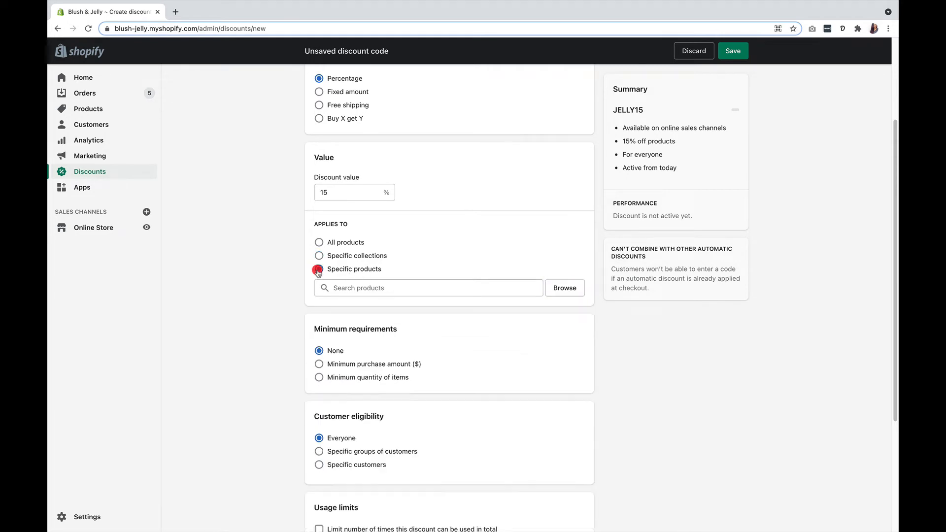
click(336, 289)
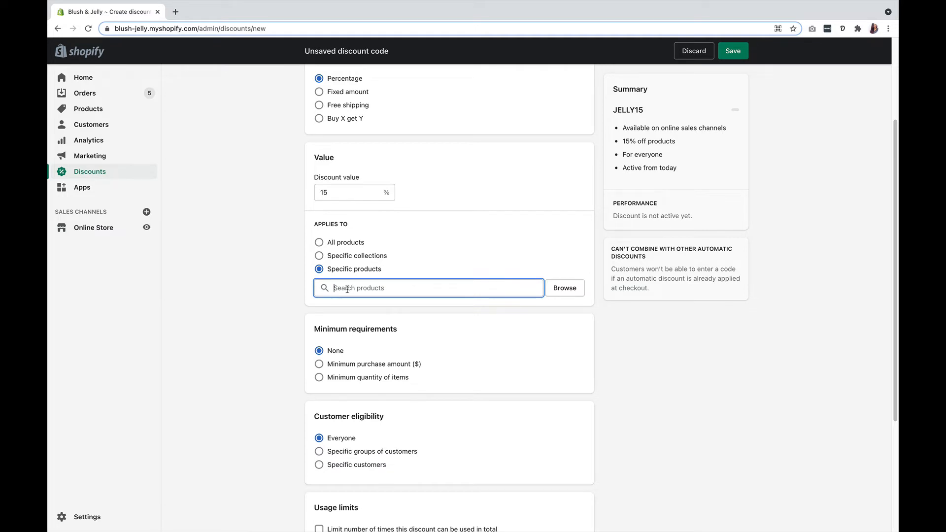
click(319, 243)
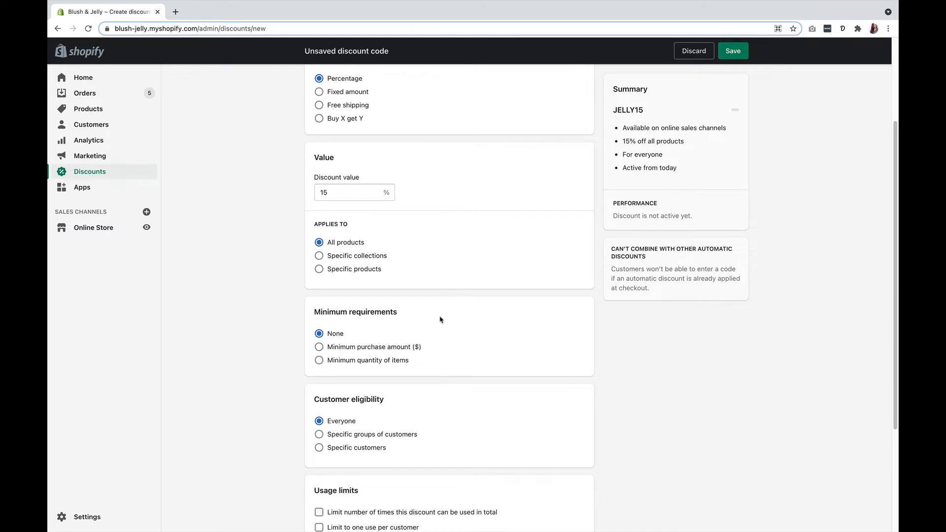
Require a minimum purchase amount of $50.00 for the discount.
scroll(441, 319, down, 1)
scroll(441, 319, down, 1)
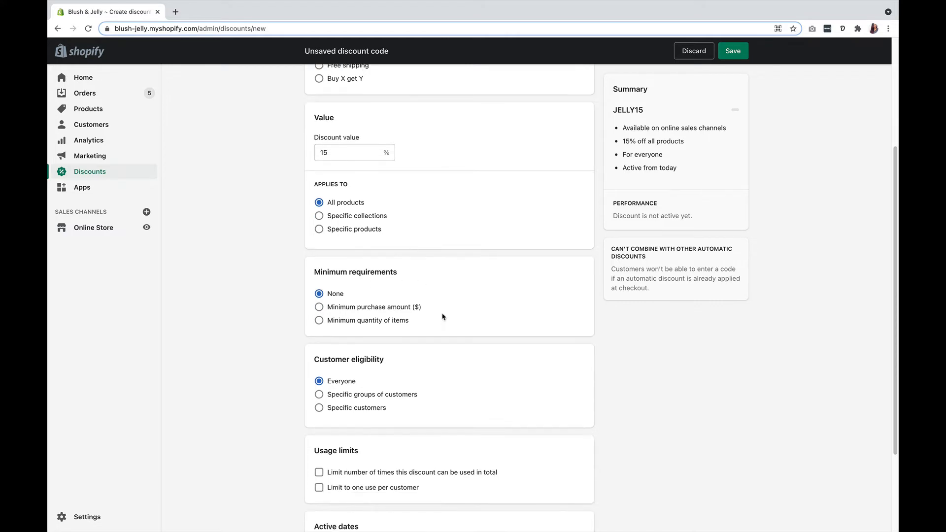
click(320, 307)
click(347, 321)
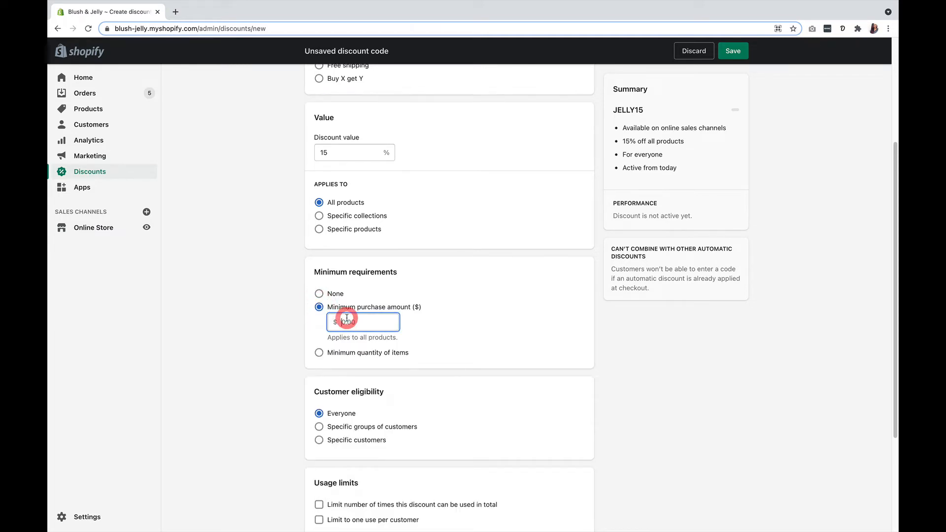
text(50)
click(448, 325)
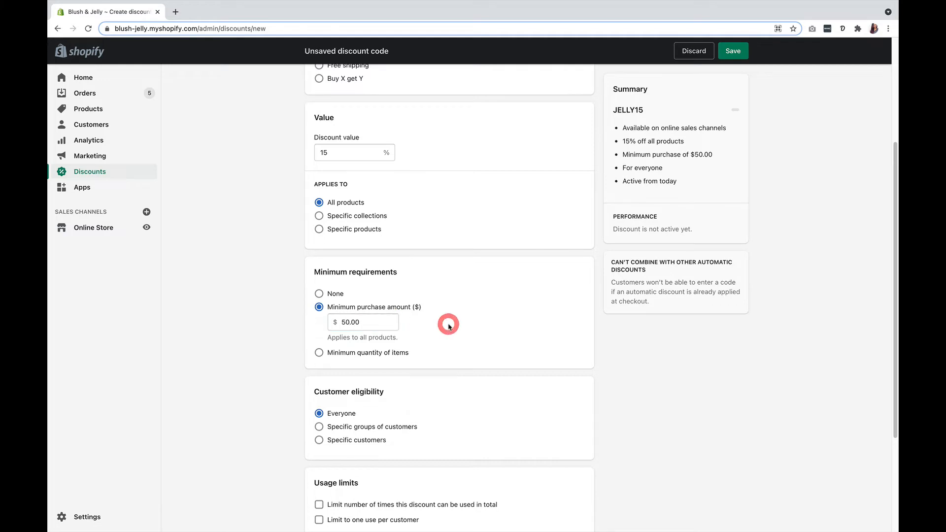
Limit the discount to 10 uses in total and to one use per customer.
scroll(409, 333, down, 2)
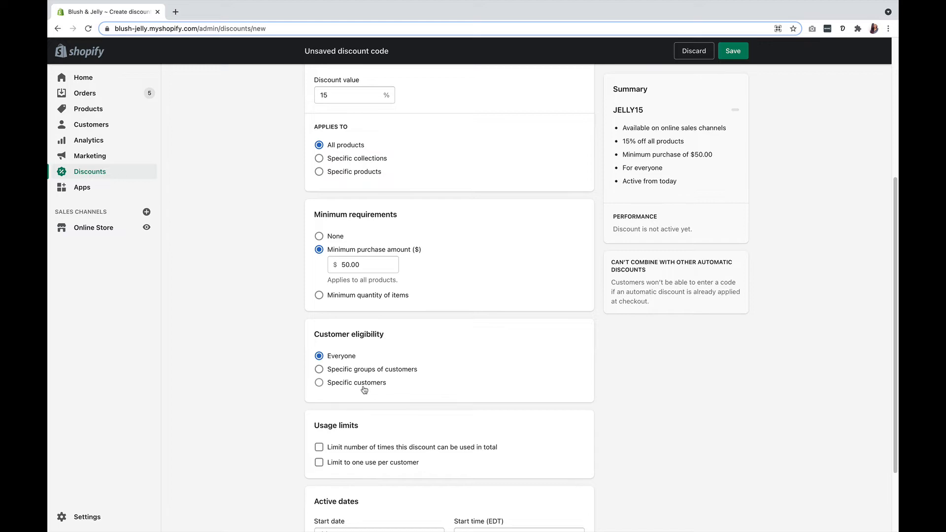
scroll(364, 390, down, 4)
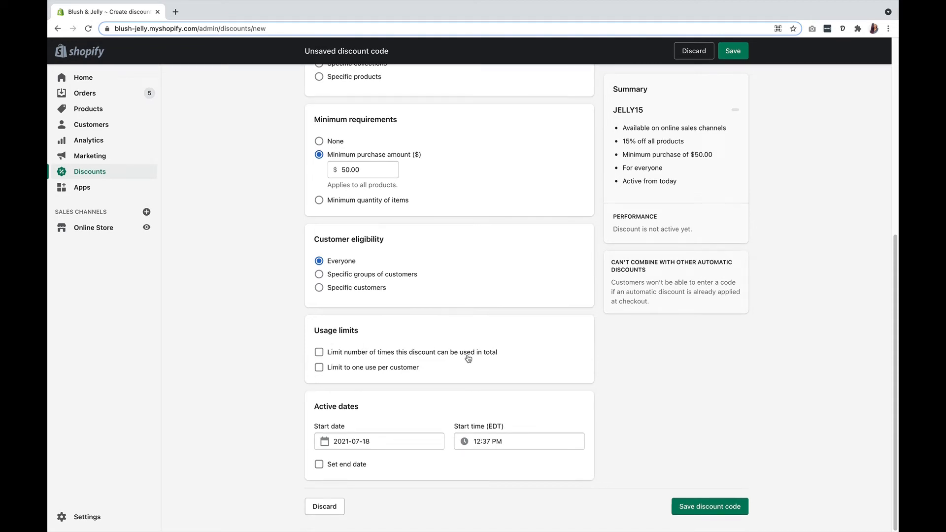
click(319, 353)
click(338, 366)
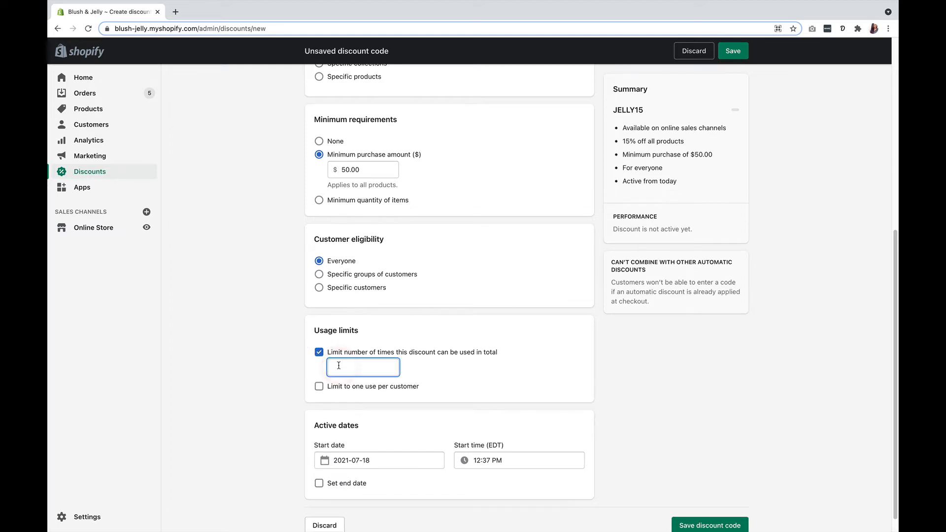
text(10)
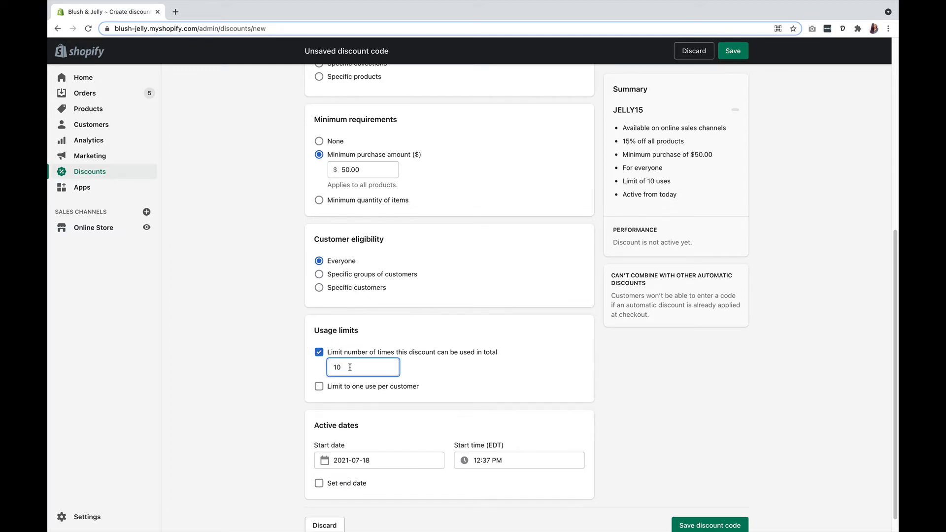
click(319, 388)
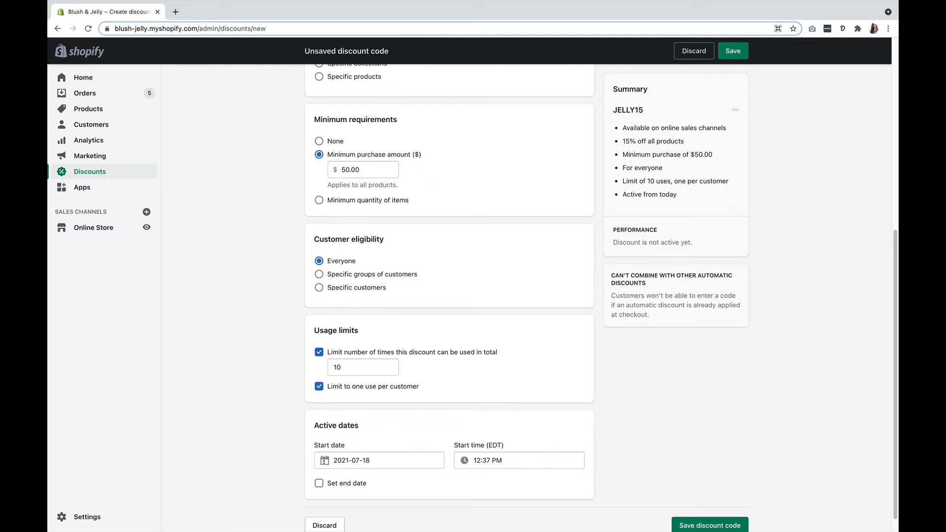
Check the calendar for the discount's start date and review the discount summary and settings.
click(325, 460)
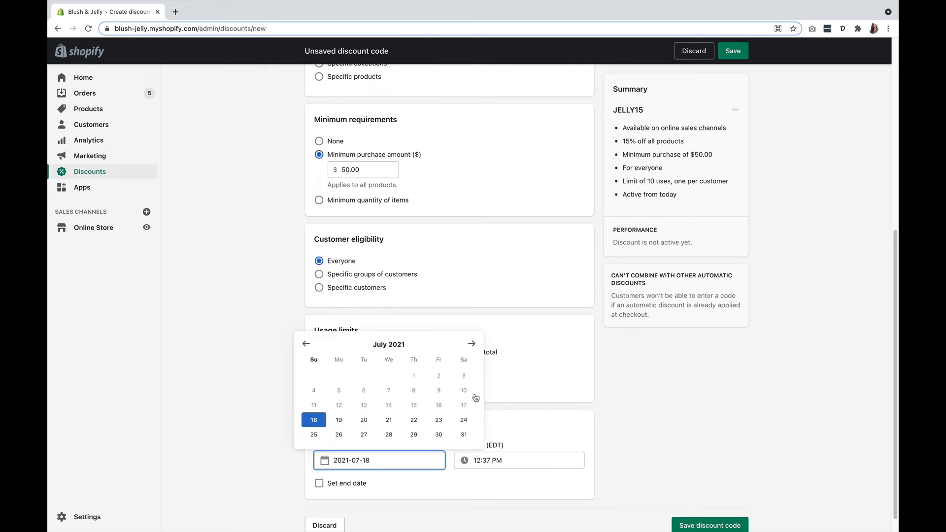
click(293, 465)
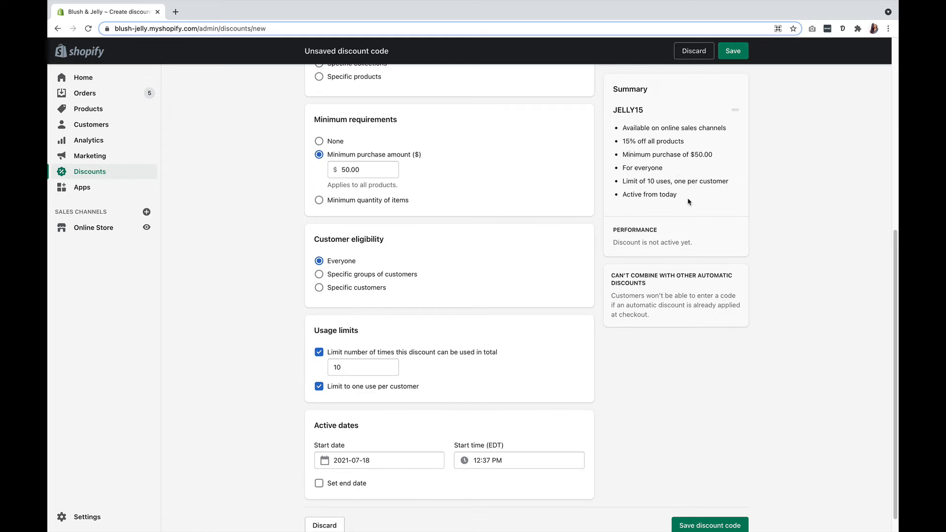
scroll(771, 129, up, 2)
scroll(772, 129, up, 4)
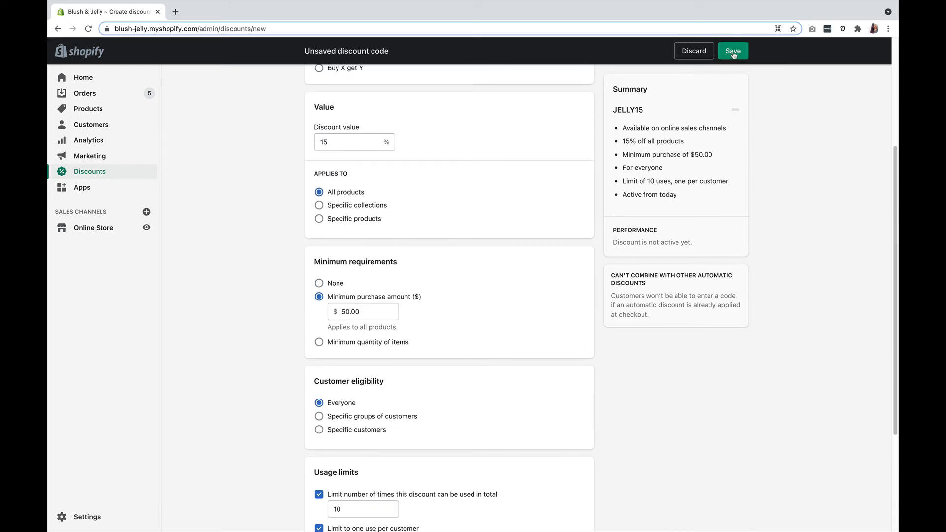
Change the discount type to a fixed amount and set the discount value to $10.
scroll(270, 164, up, 8)
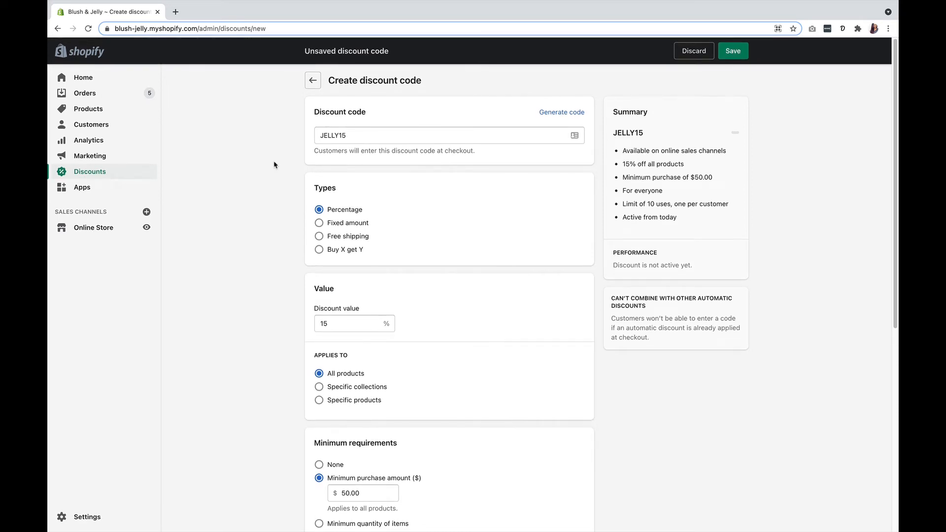
click(340, 225)
scroll(339, 221, down, 1)
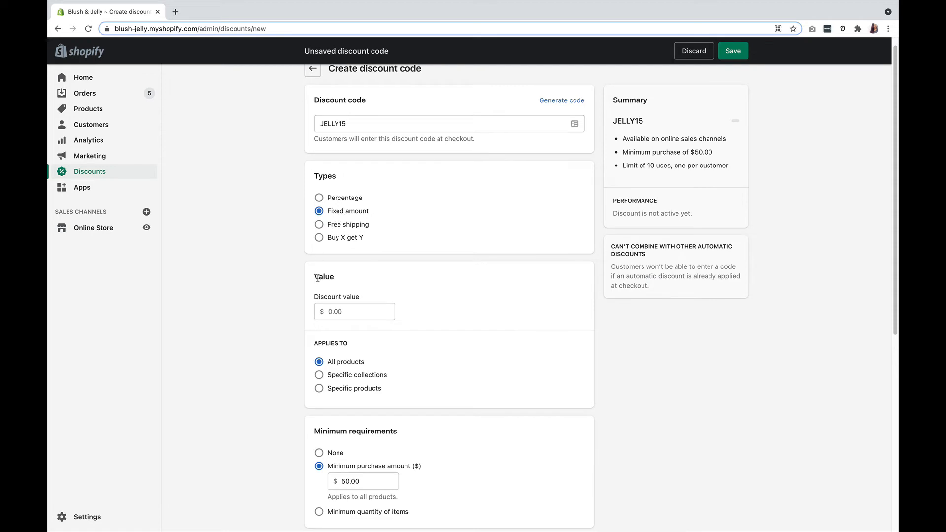
click(331, 313)
text(10)
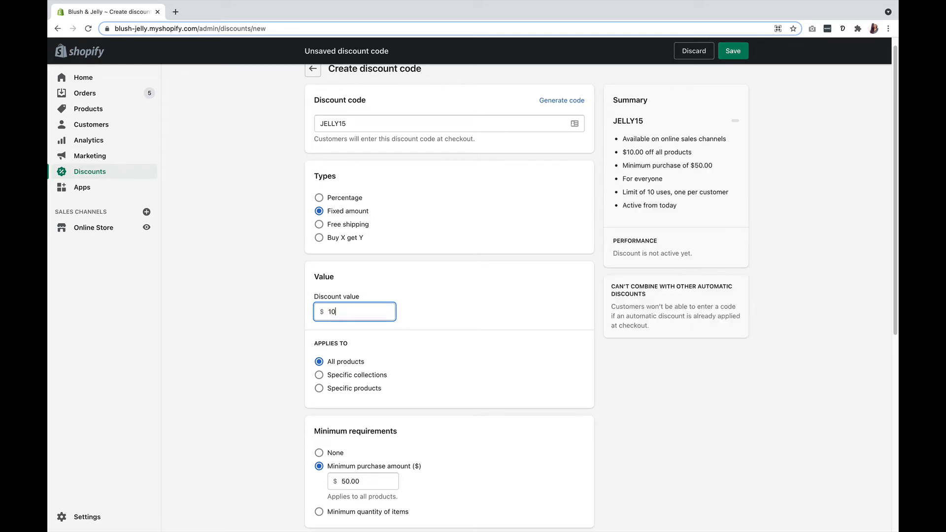
click(299, 314)
Change the discount type to free shipping and restrict it to selected countries.
click(340, 225)
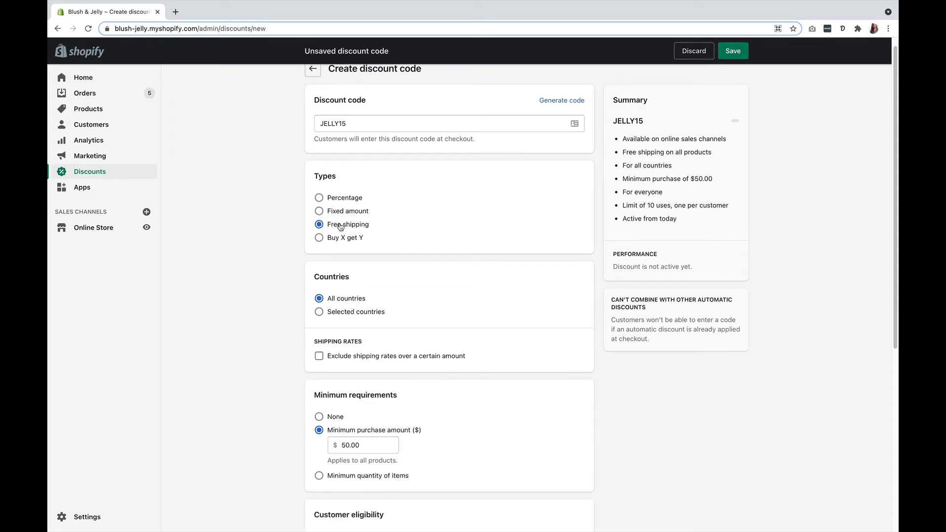
click(321, 312)
click(350, 332)
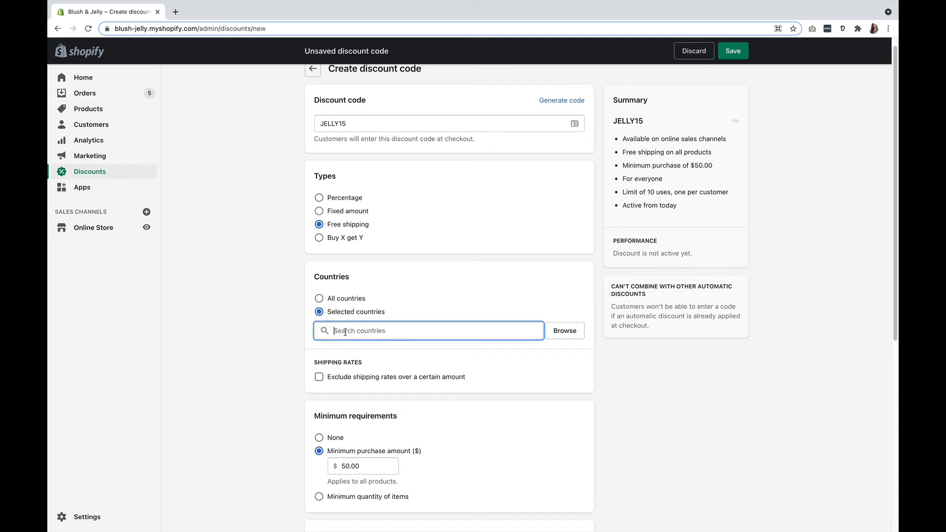
Change the discount type to Buy X get Y, requiring customers to buy a minimum quantity of 1 item from specific collections.
click(319, 238)
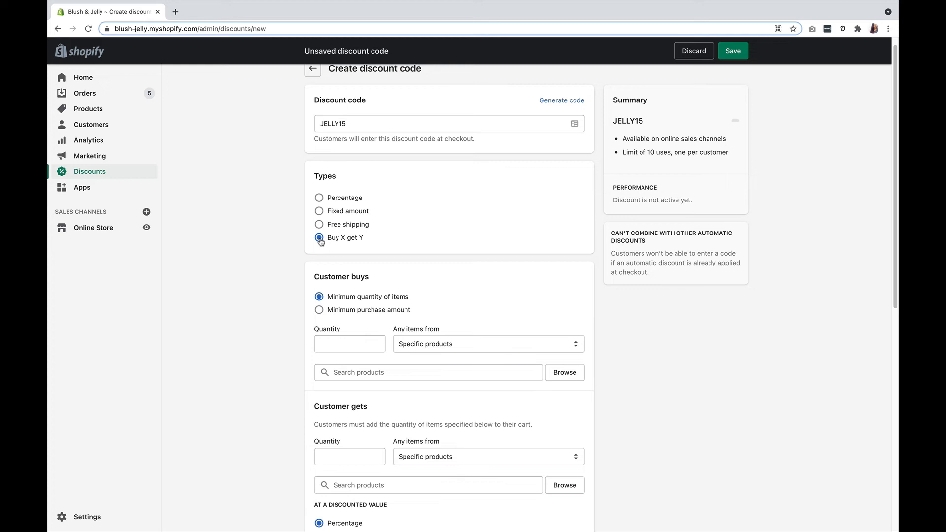
scroll(293, 265, down, 2)
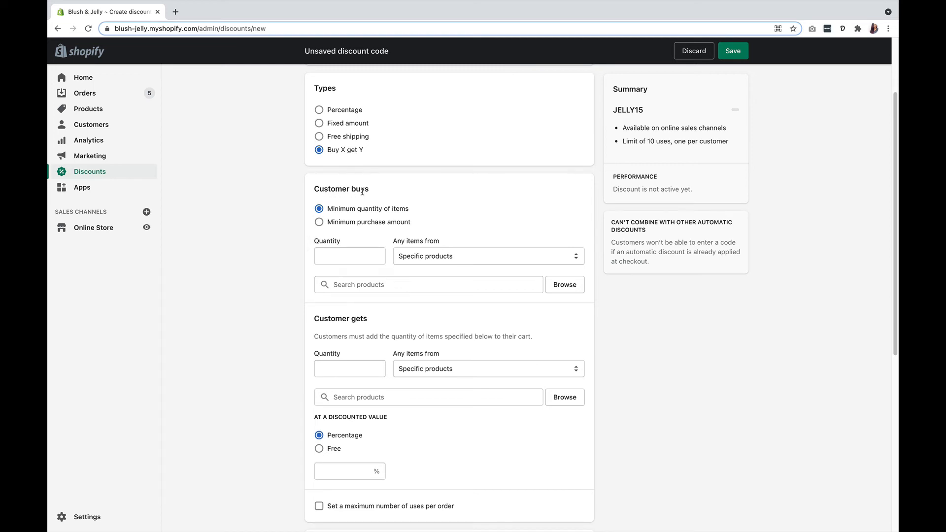
click(330, 254)
text(1)
click(412, 256)
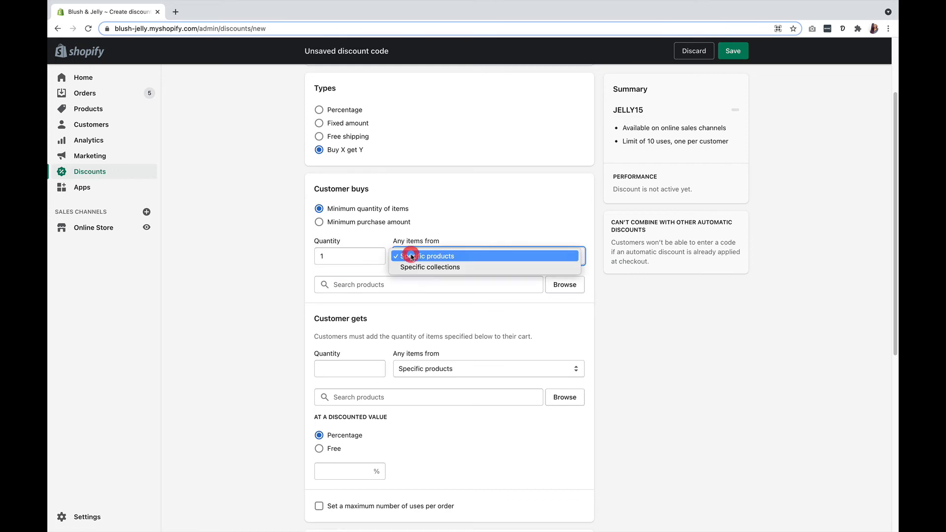
click(413, 268)
Add the Dresses collection as the qualifying collection customers must buy from.
click(390, 282)
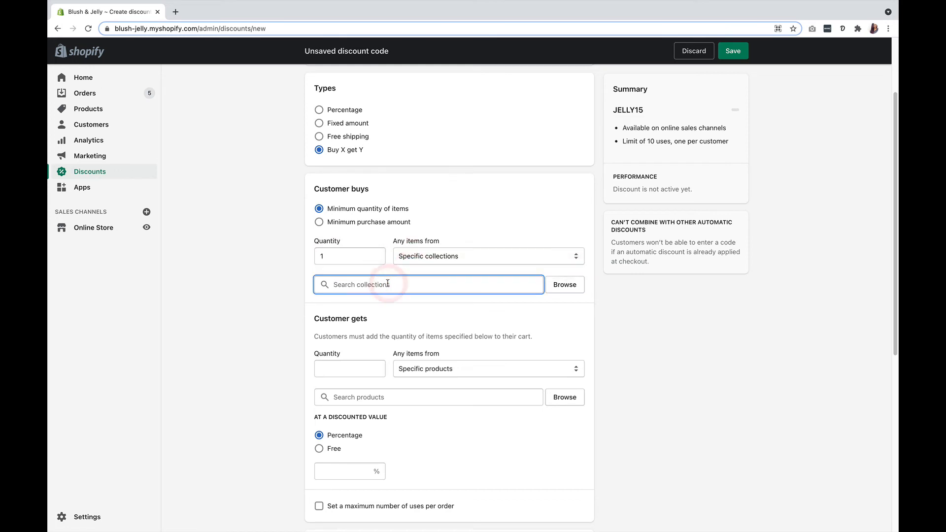
text(dre)
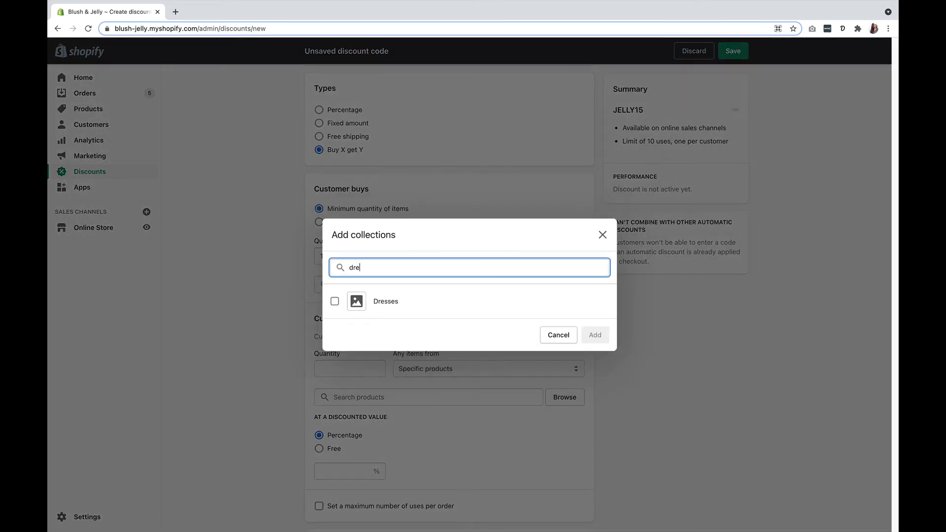
click(380, 302)
click(595, 334)
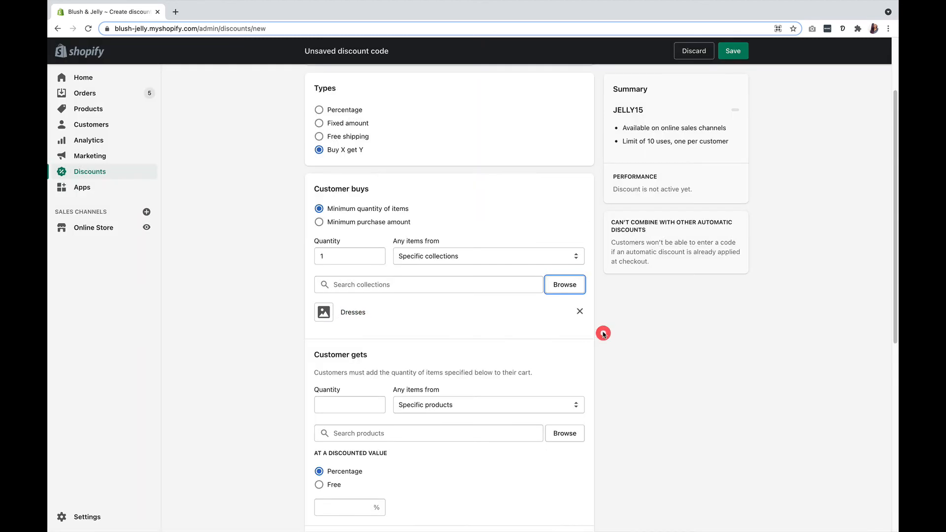
Let customers get 1 item from specific products for free, adding all variants of the Embroidered Ruffle Blouse.
click(348, 405)
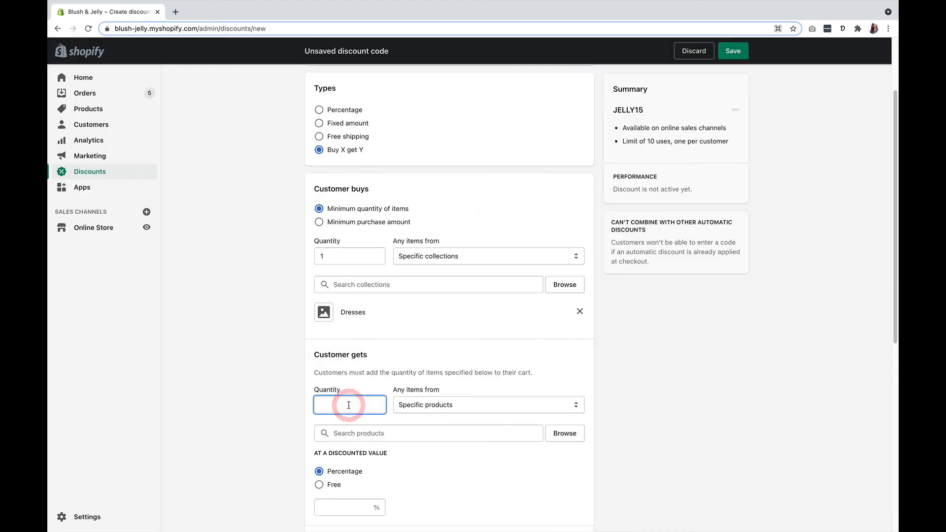
text(1)
click(414, 404)
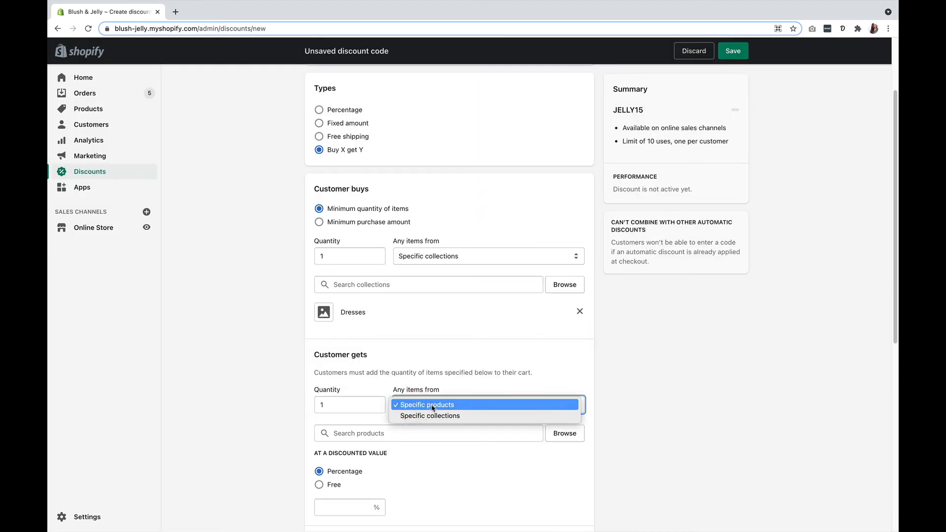
click(434, 405)
click(404, 433)
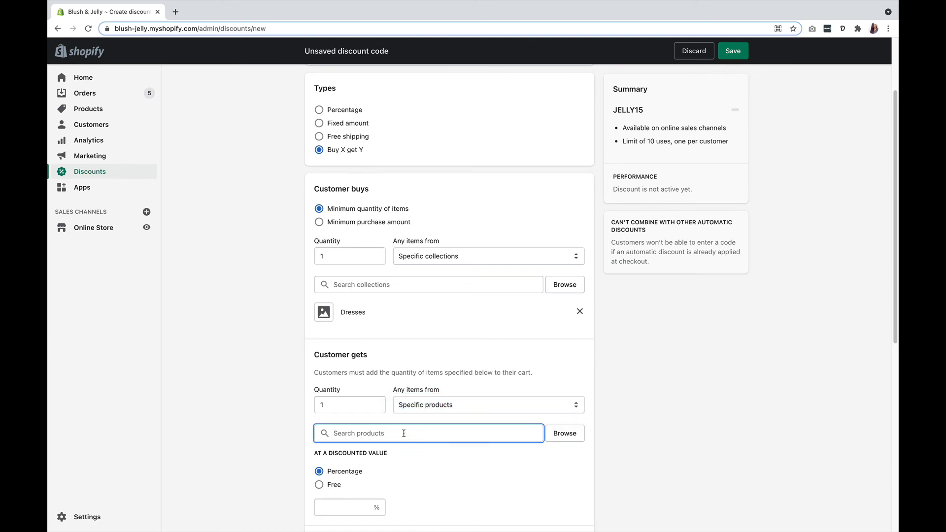
text(blou)
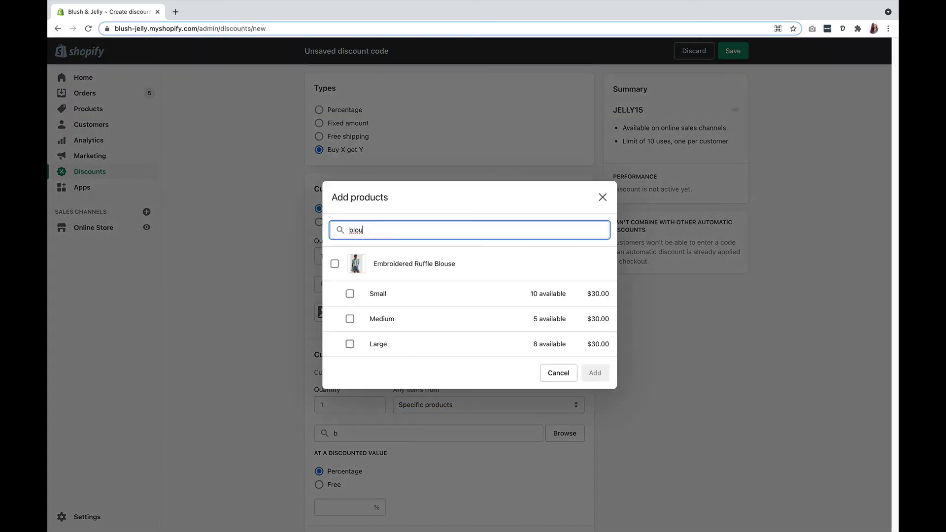
click(335, 264)
click(595, 373)
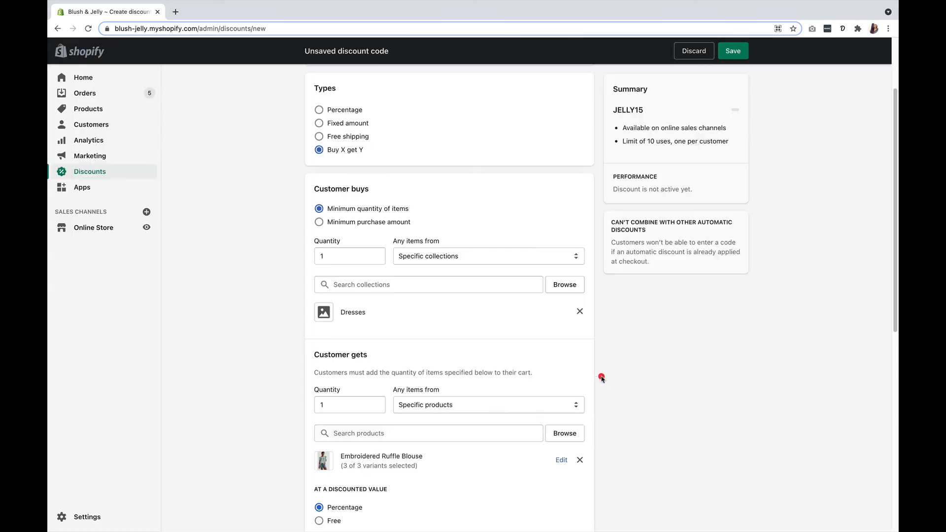
scroll(631, 391, down, 5)
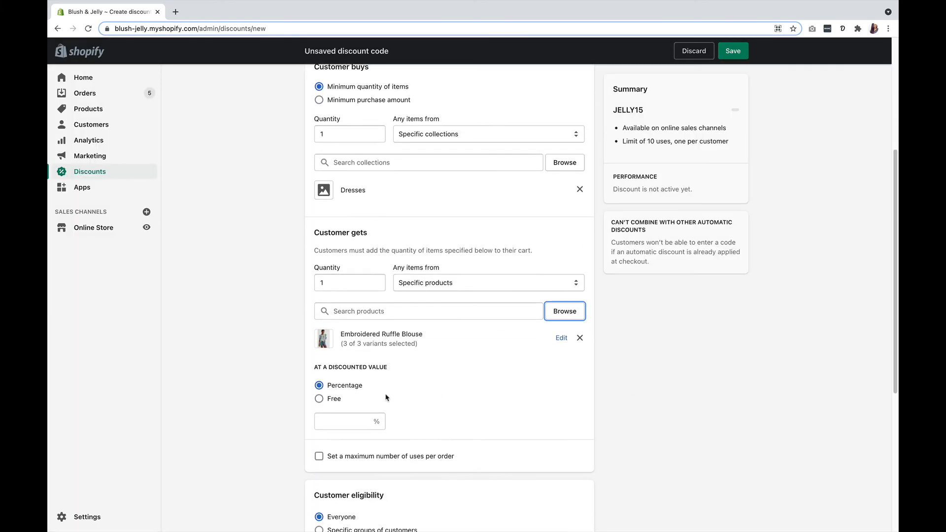
click(319, 400)
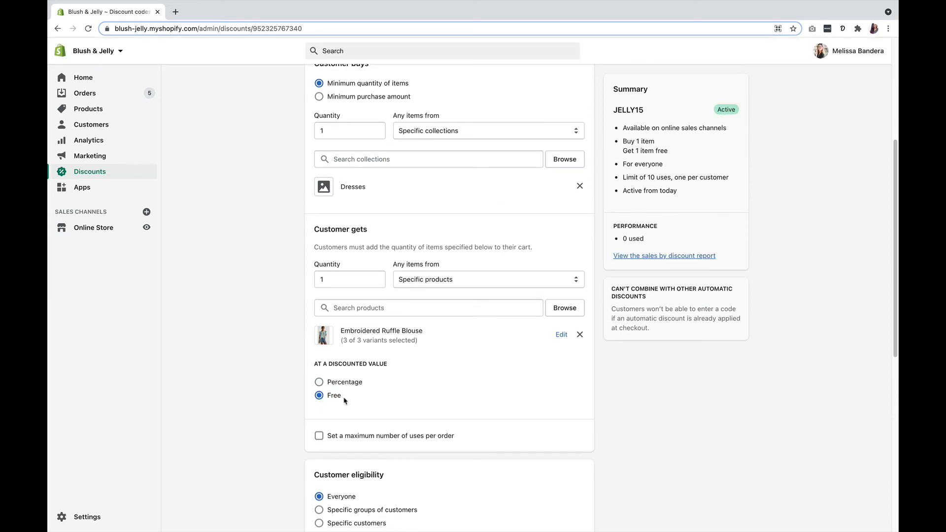
Limit the JELLY15 discount to a maximum of 1 use per order and save the changes.
click(319, 437)
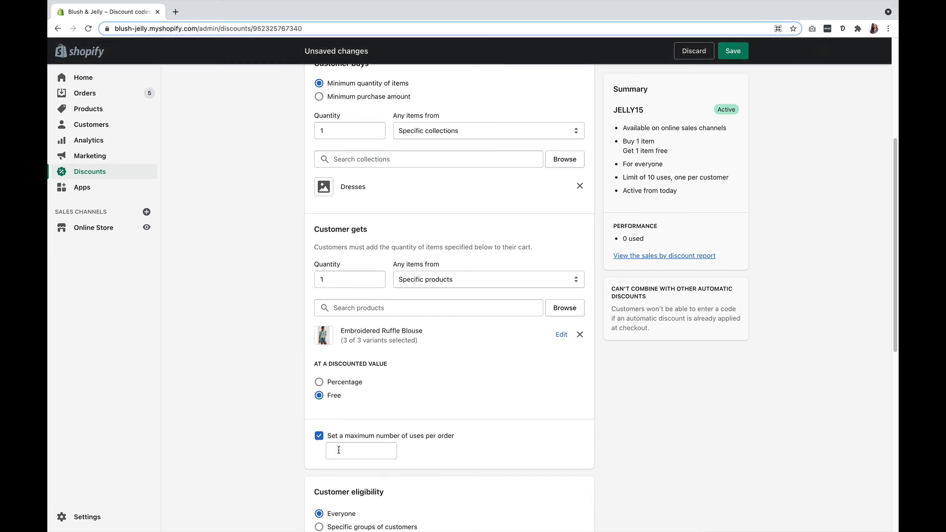
click(338, 450)
text(1)
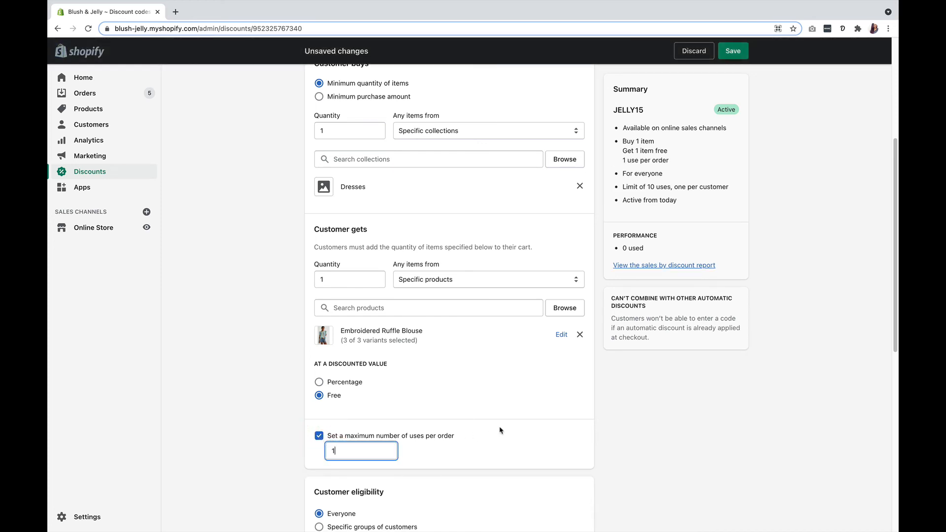
scroll(500, 431, up, 2)
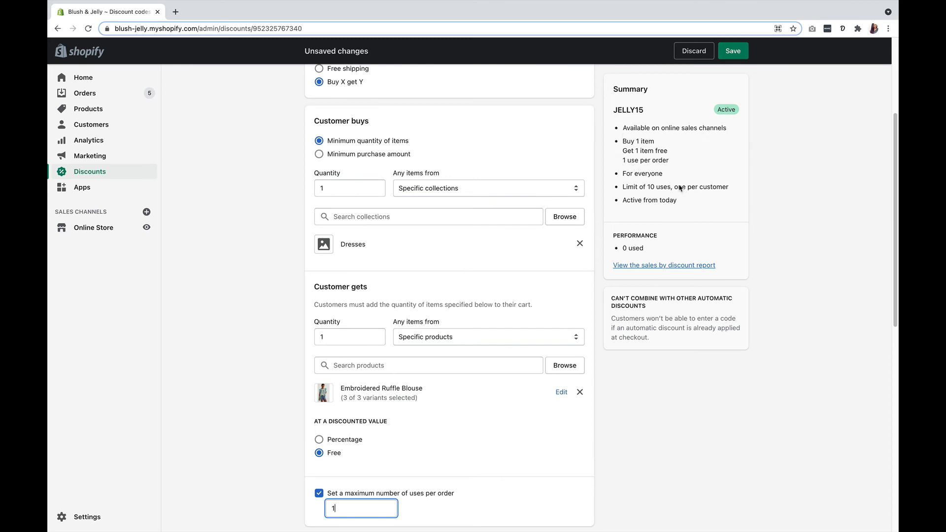
click(732, 51)
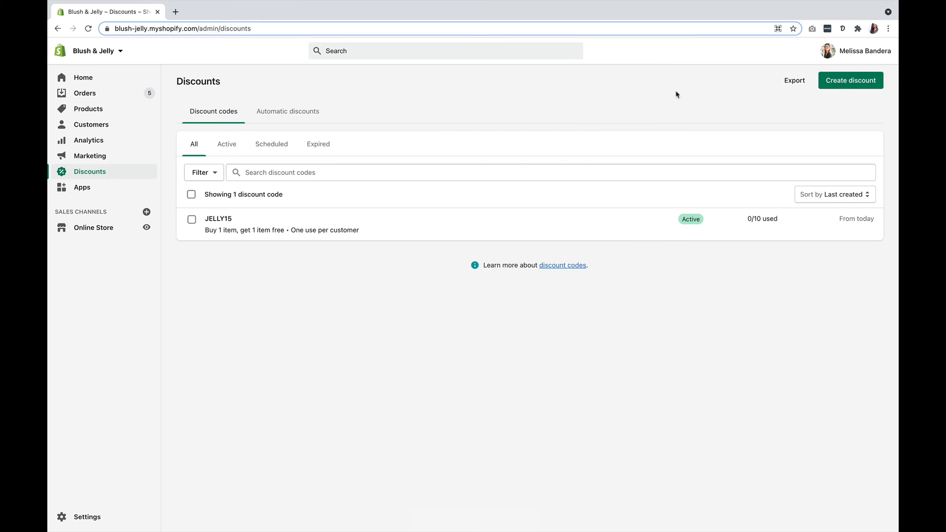
Start a new automatic discount titled "15% Off New Orders" with a discount value of 15%.
click(849, 85)
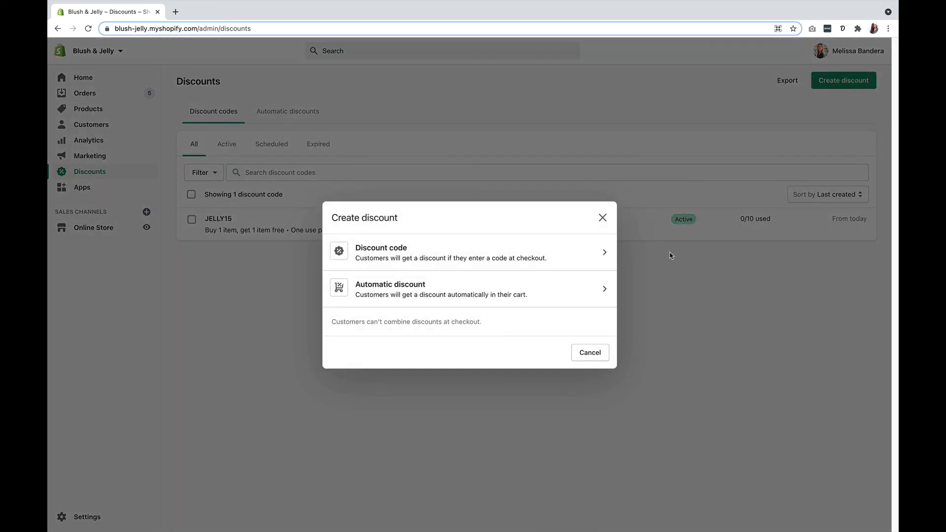
click(458, 286)
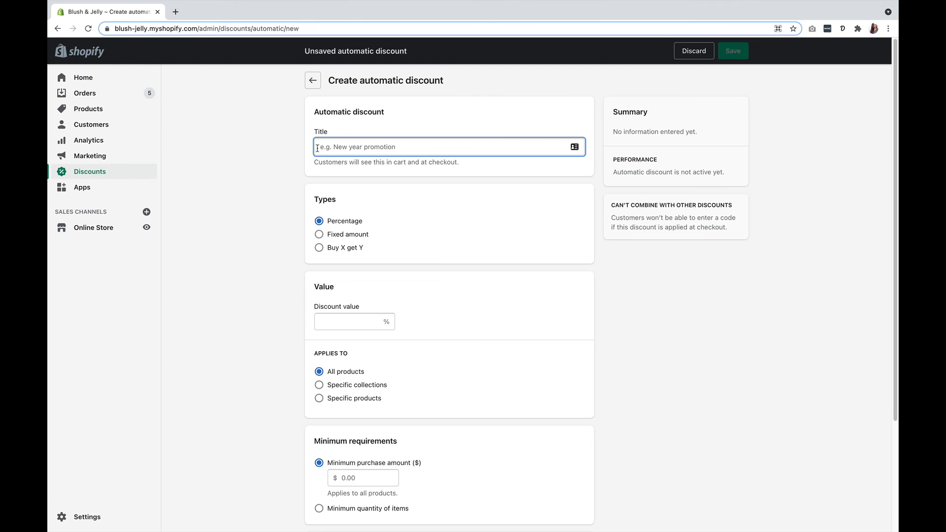
text(15% )
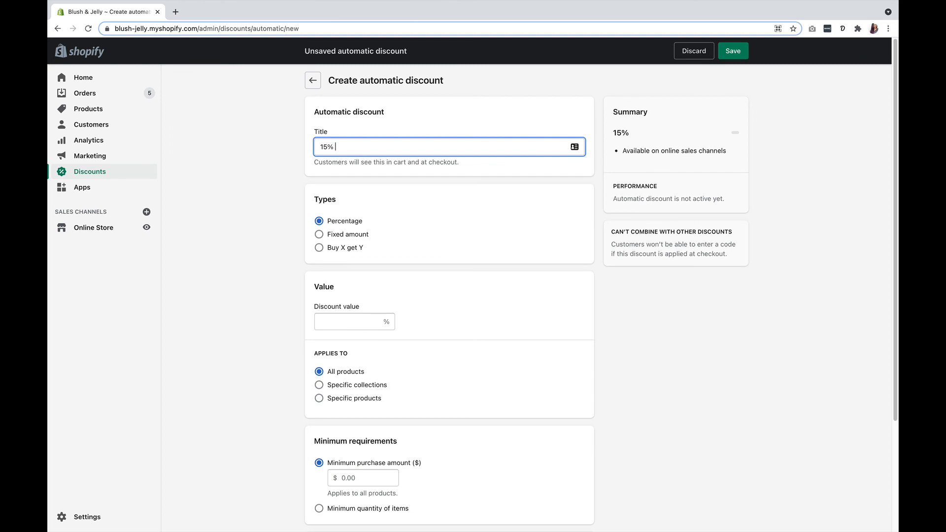
text(Off New Orders)
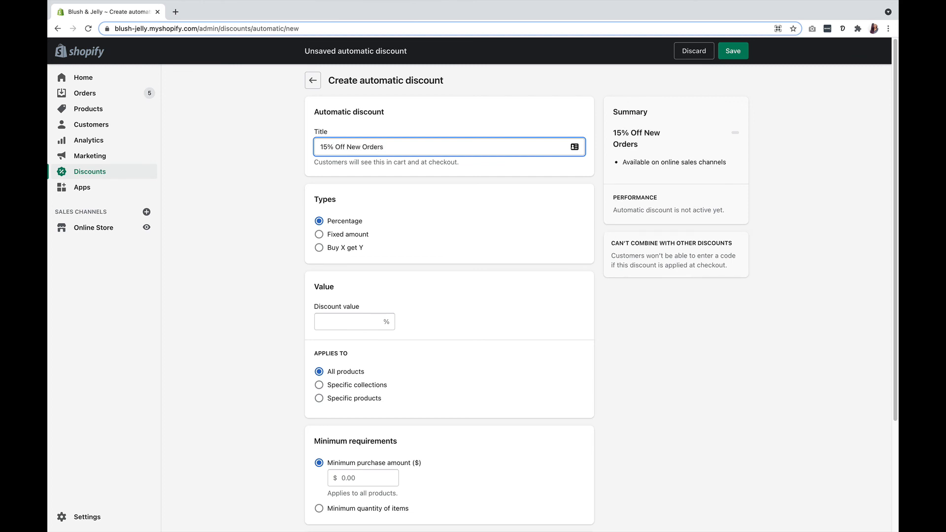
click(333, 321)
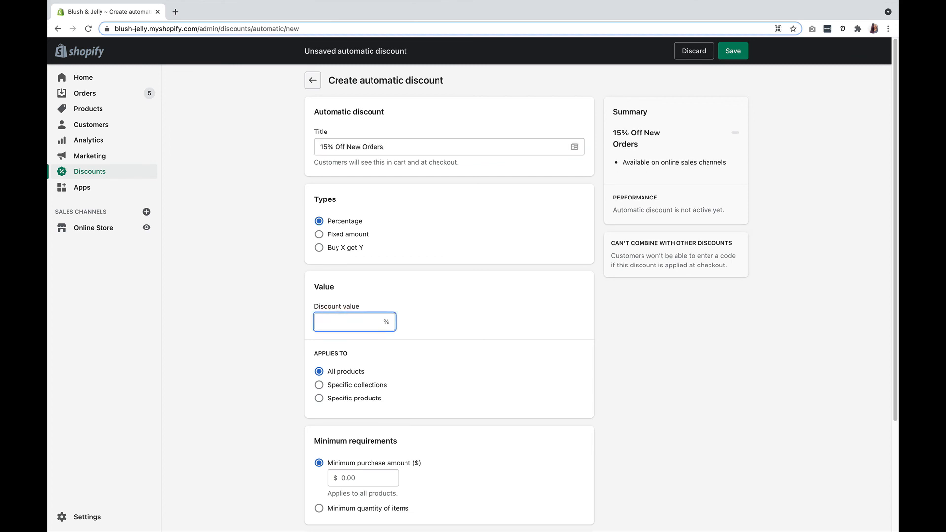
text(15)
click(298, 325)
Set the automatic discount's minimum purchase amount to $50 and save the discount.
scroll(298, 325, down, 5)
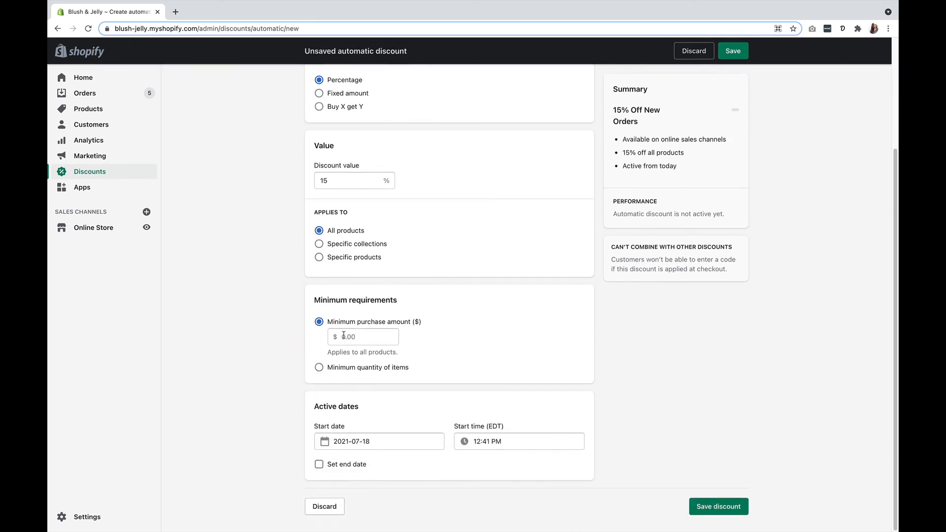
click(345, 336)
text(50)
click(286, 338)
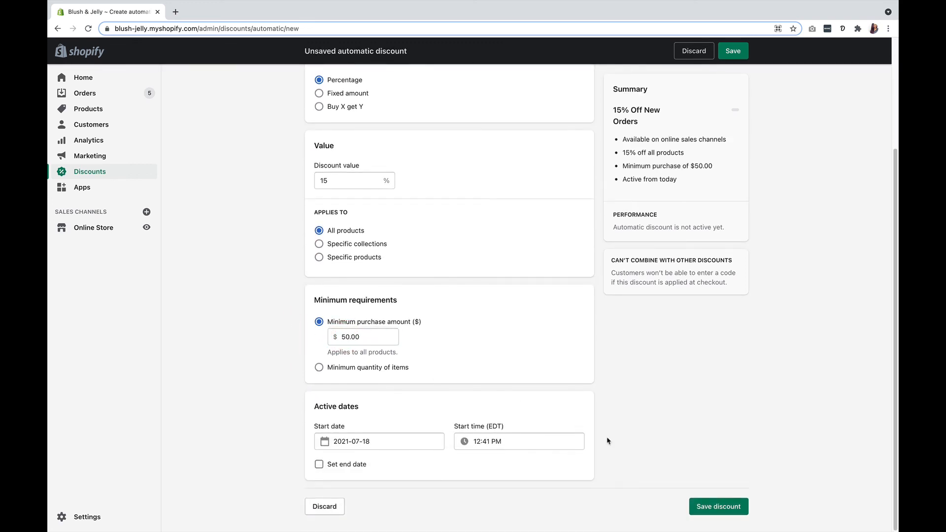
click(719, 506)
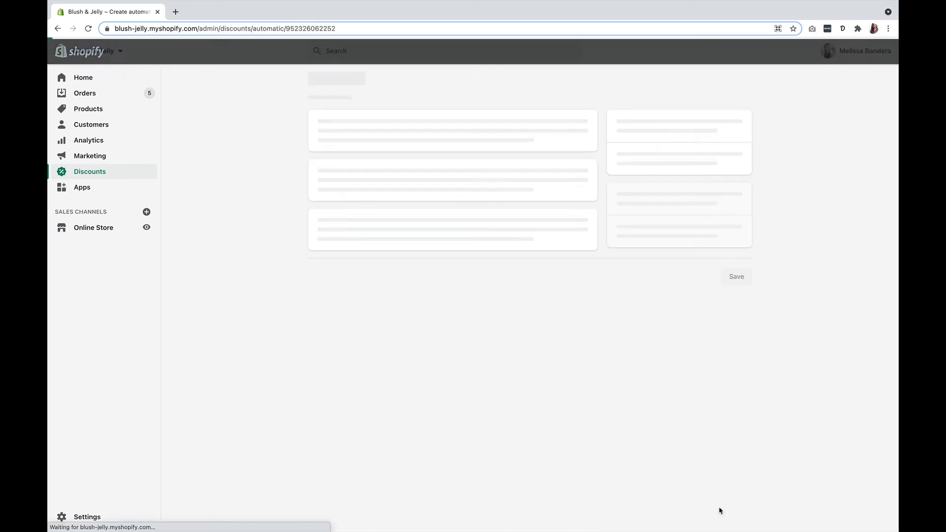